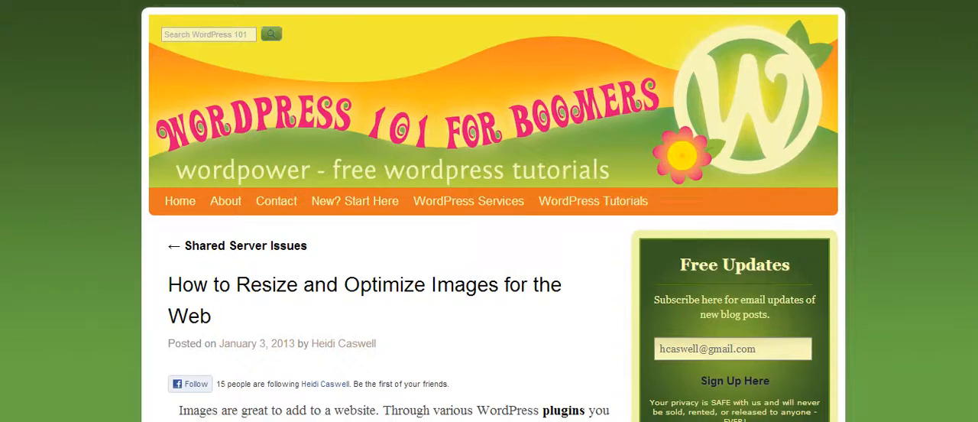
scroll(489, 229, "down", 3)
scroll(489, 230, "up", 3)
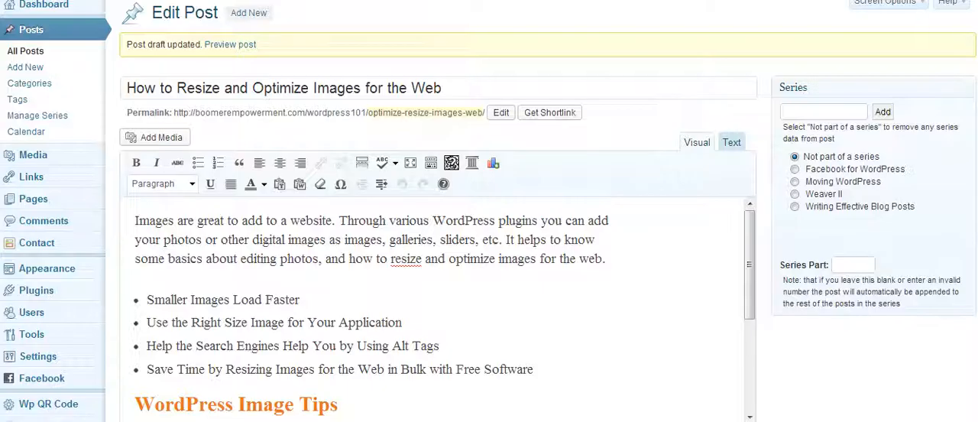
Place the cursor at the start of the first paragraph and upload the photo P1050573 from the computer as new media.
mouse_move(84, 382)
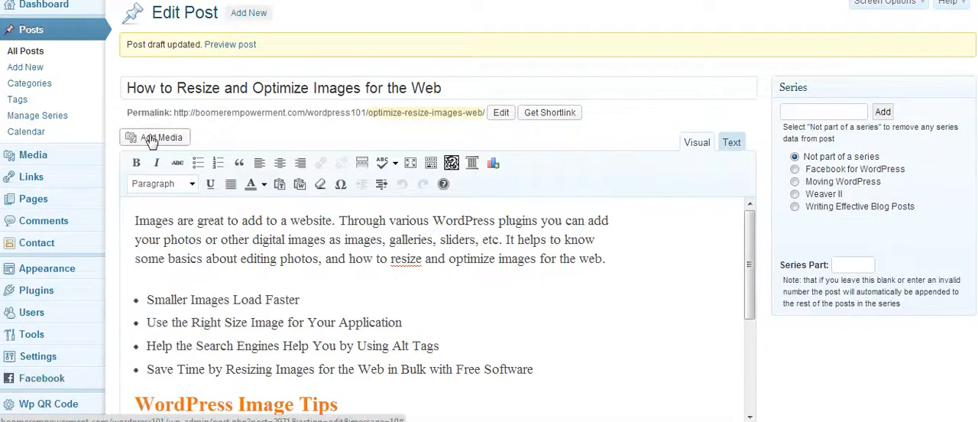
left_click(136, 277)
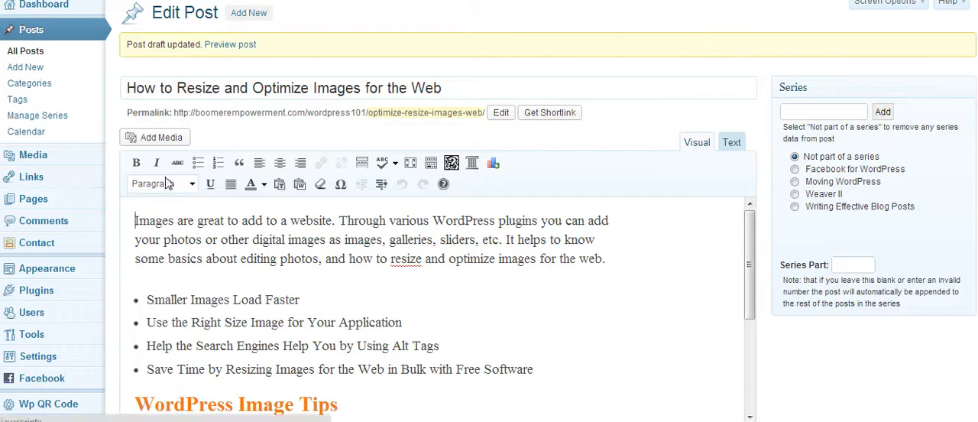
left_click(156, 140)
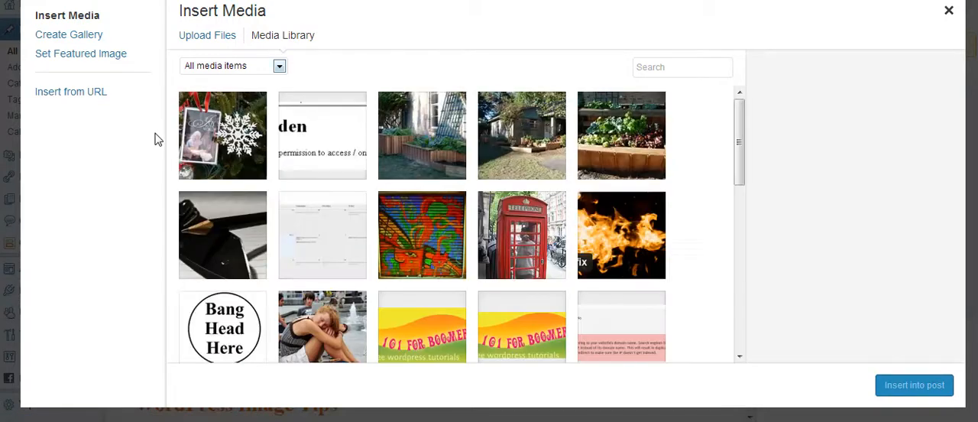
left_click(221, 40)
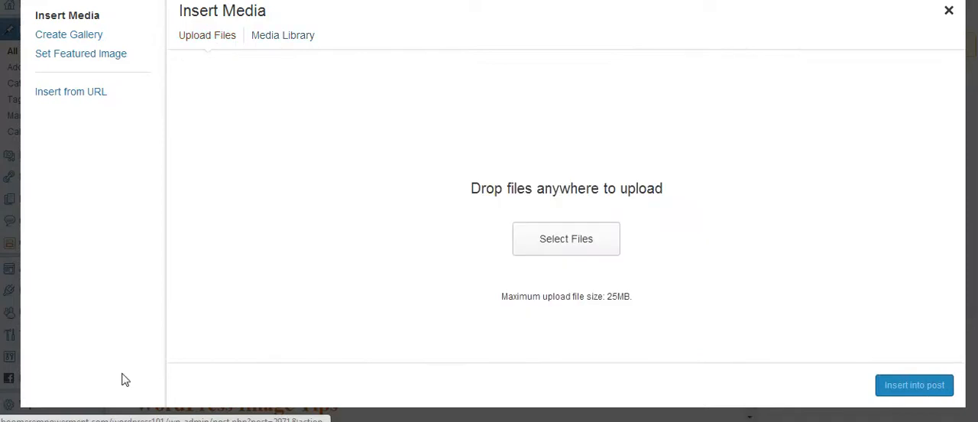
left_click(575, 241)
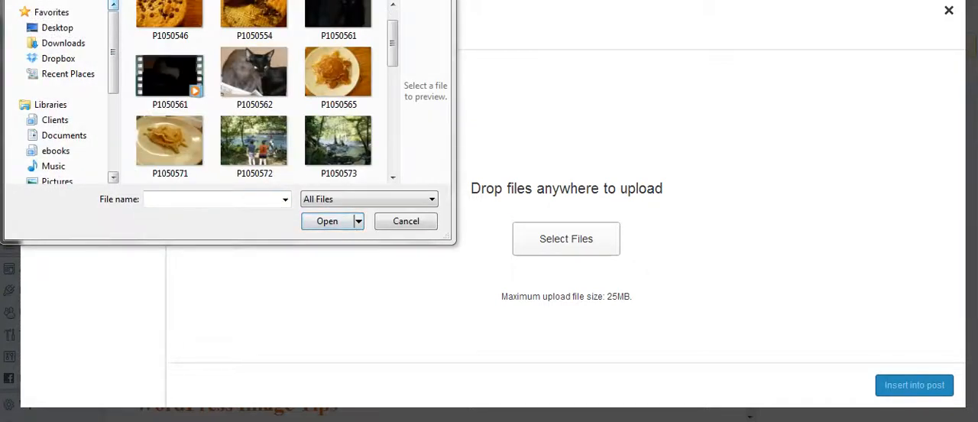
left_click(338, 140)
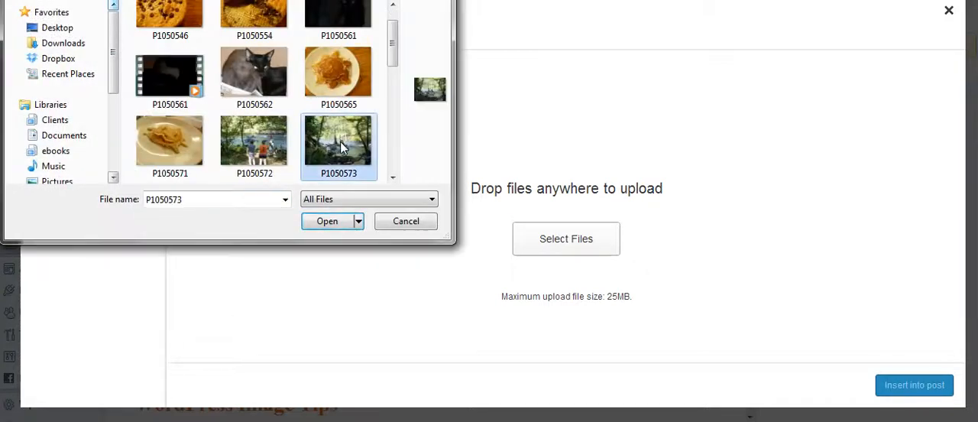
left_click(334, 225)
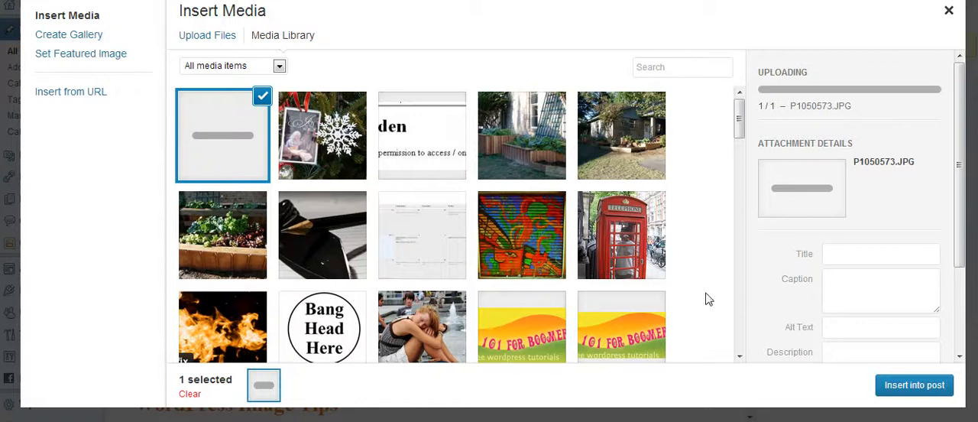
Set the uploaded photo's display size to Full Size – 3648 × 2736 and insert it into the post.
scroll(964, 140, "down", 3)
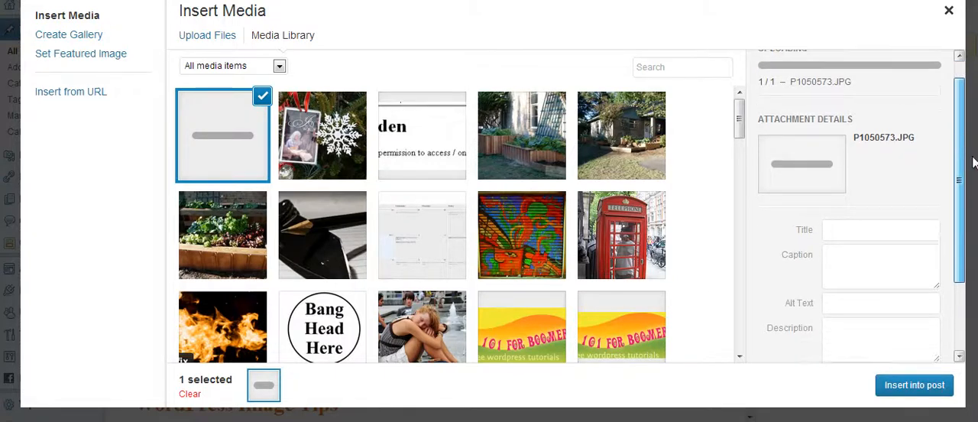
scroll(960, 114, "up", 3)
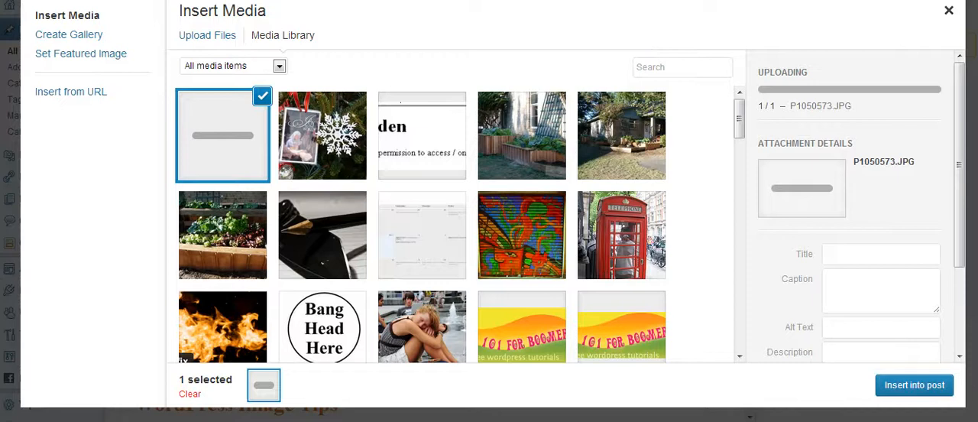
left_click_drag(961, 83, 976, 148)
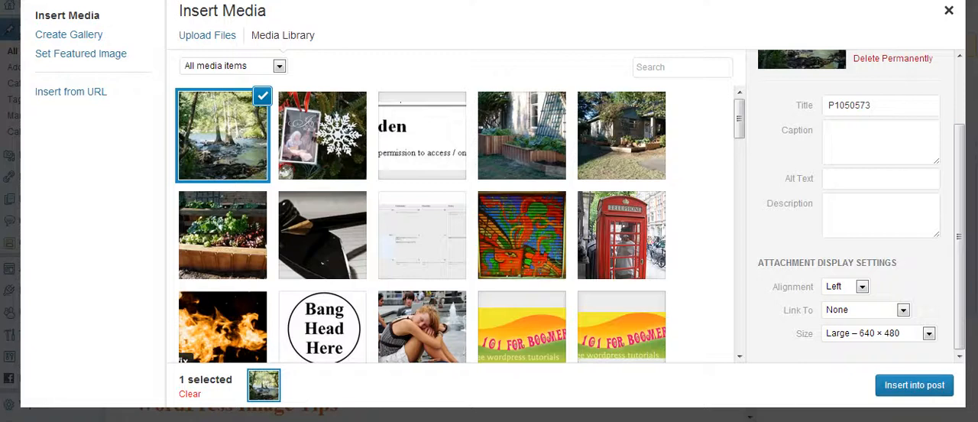
left_click(928, 333)
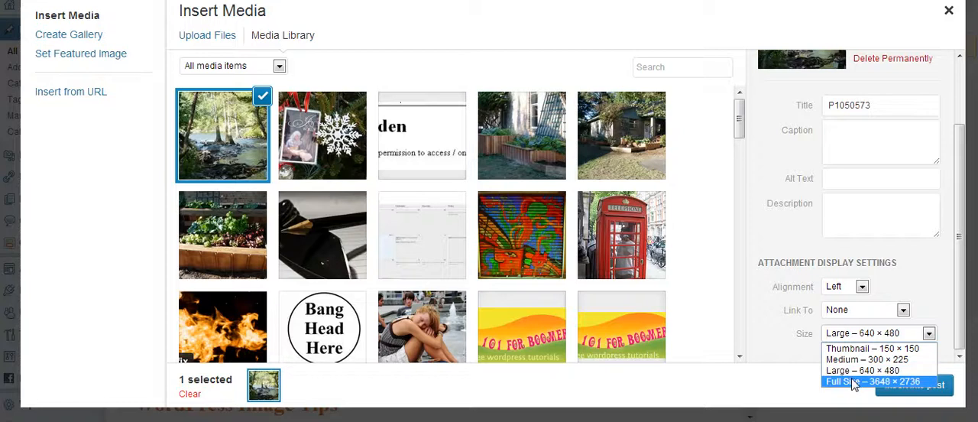
left_click(853, 382)
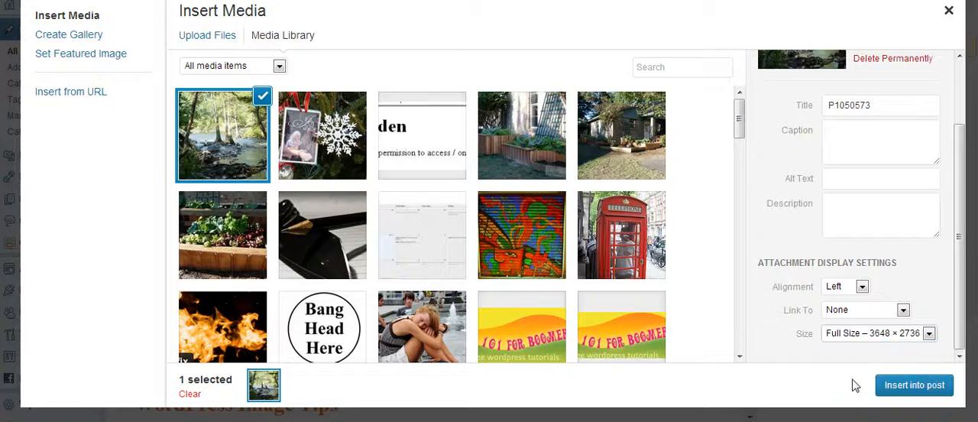
left_click(922, 389)
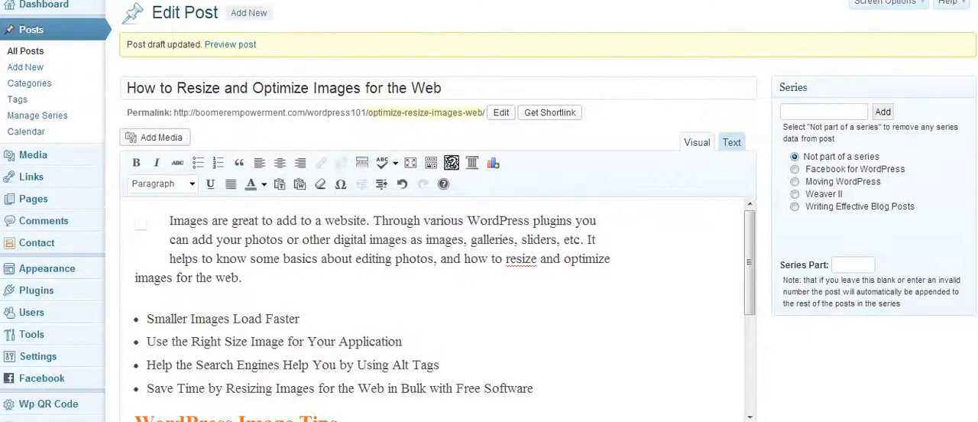
Save the post with the inserted photo as a draft and view its preview.
scroll(436, 229, "down", 5)
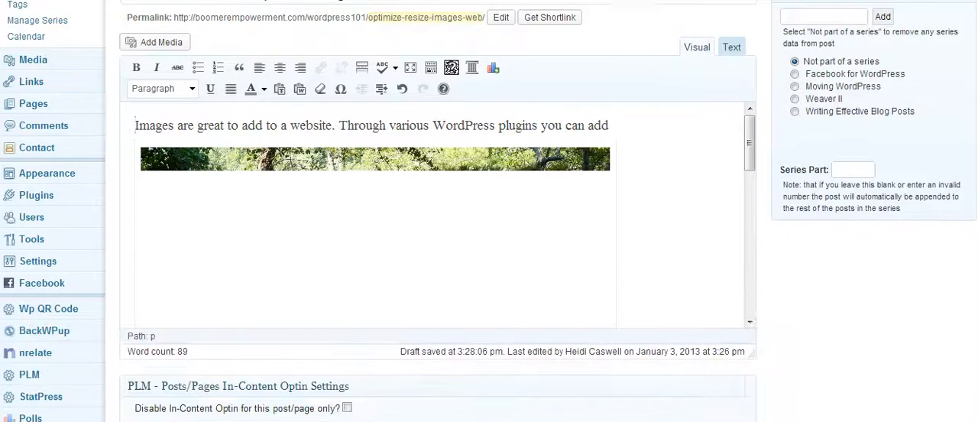
scroll(435, 229, "down", 15)
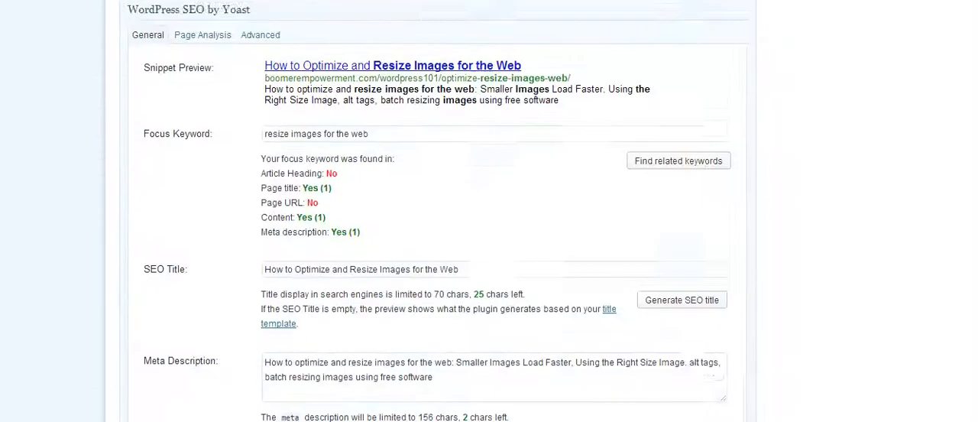
scroll(954, 300, "up", 5)
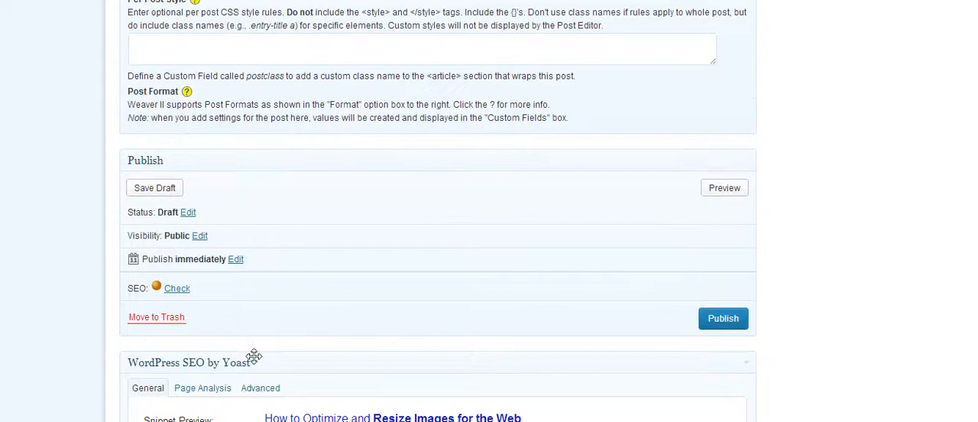
left_click(155, 188)
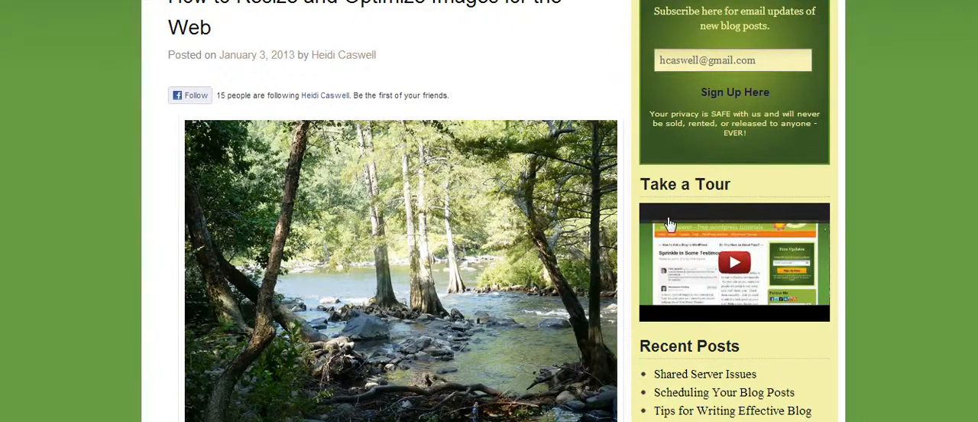
Examine how the full-size river photo loads and fits above the text in the post preview.
scroll(496, 211, "down", 3)
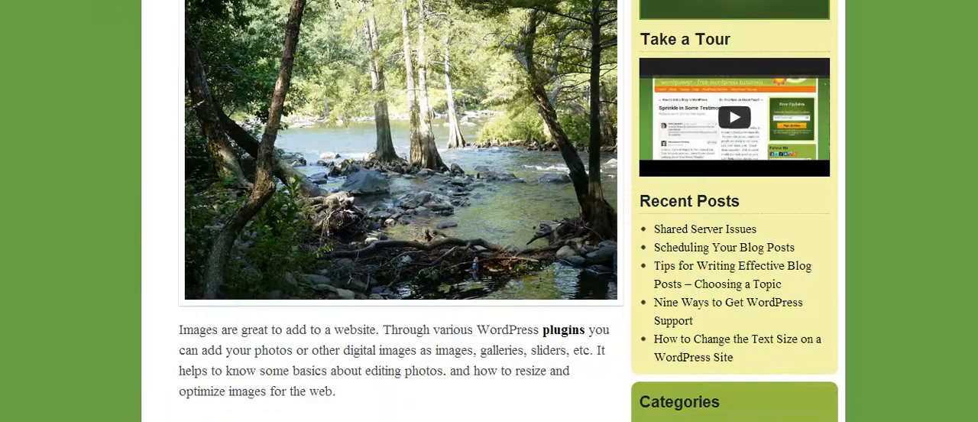
scroll(497, 211, "up", 3)
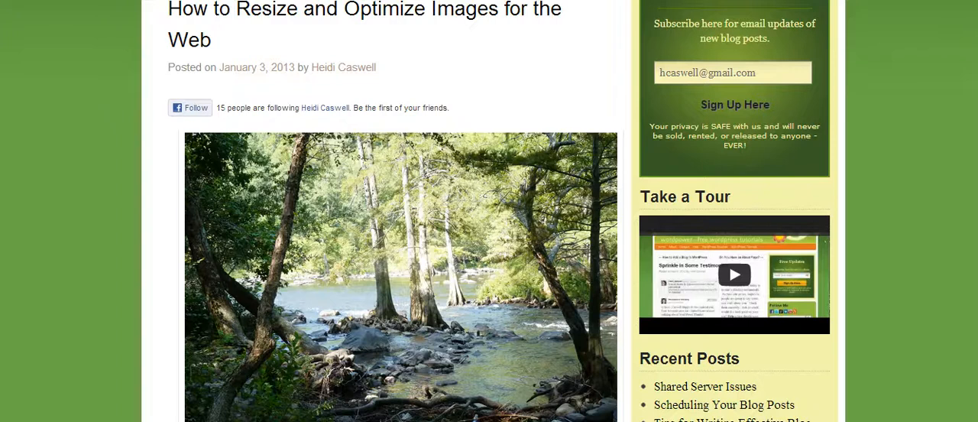
scroll(496, 211, "down", 2)
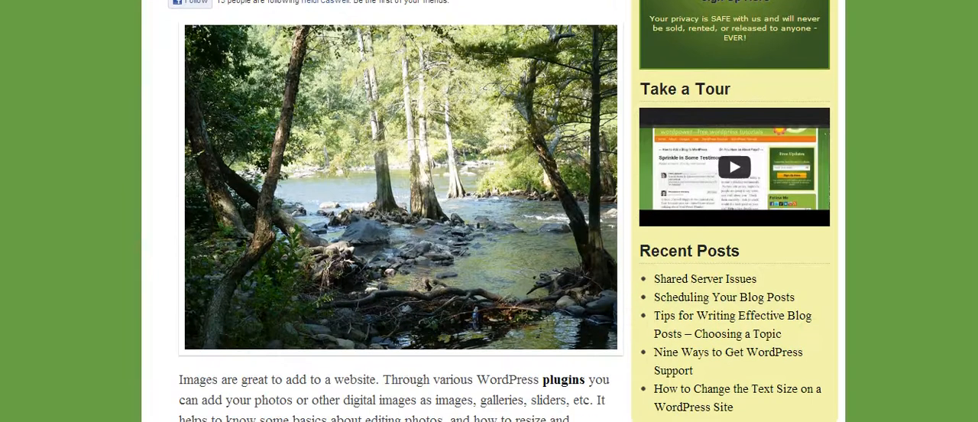
scroll(496, 210, "down", 3)
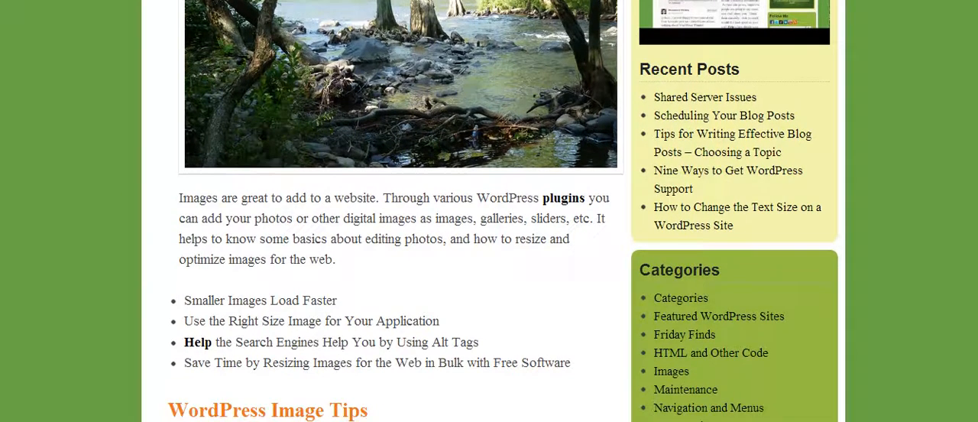
scroll(496, 211, "down", 3)
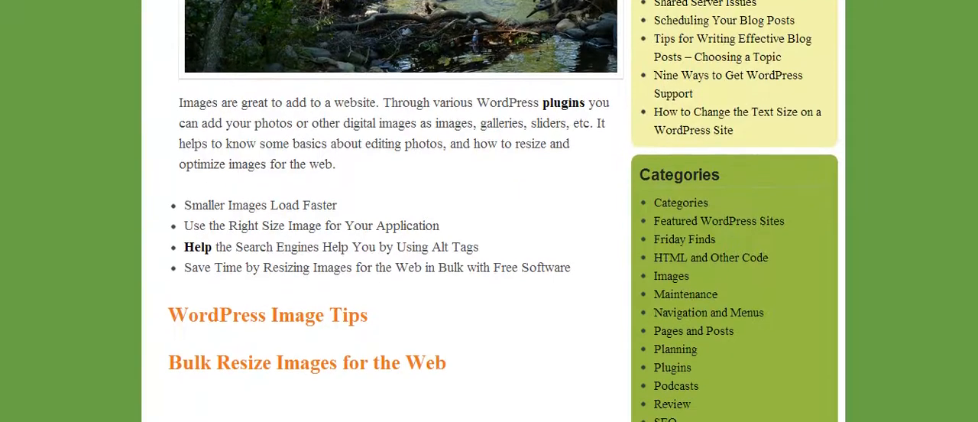
scroll(497, 211, "up", 5)
scroll(496, 210, "up", 3)
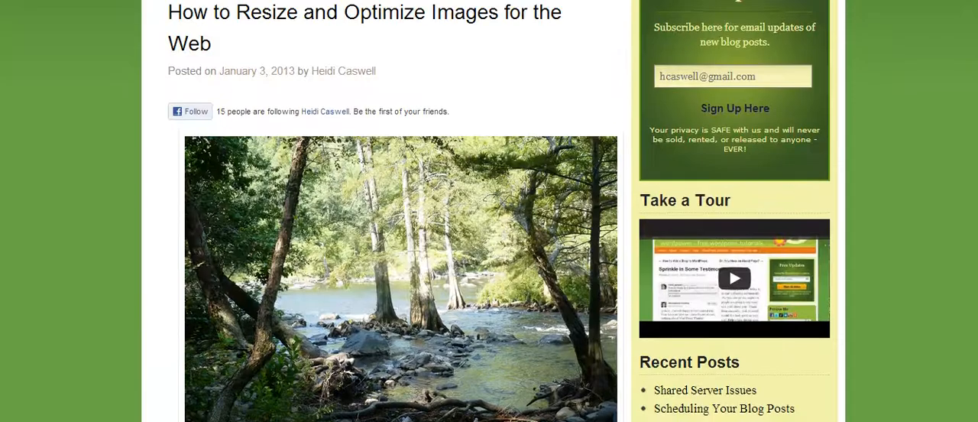
scroll(497, 211, "down", 2)
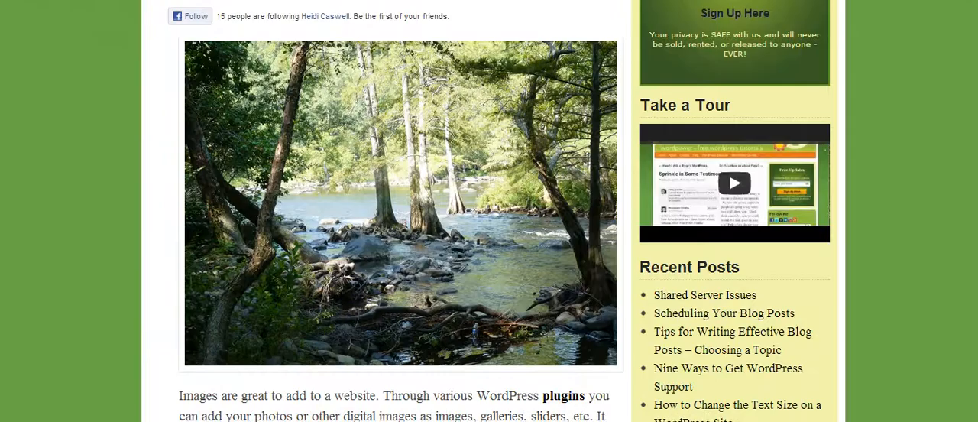
scroll(496, 211, "up", 2)
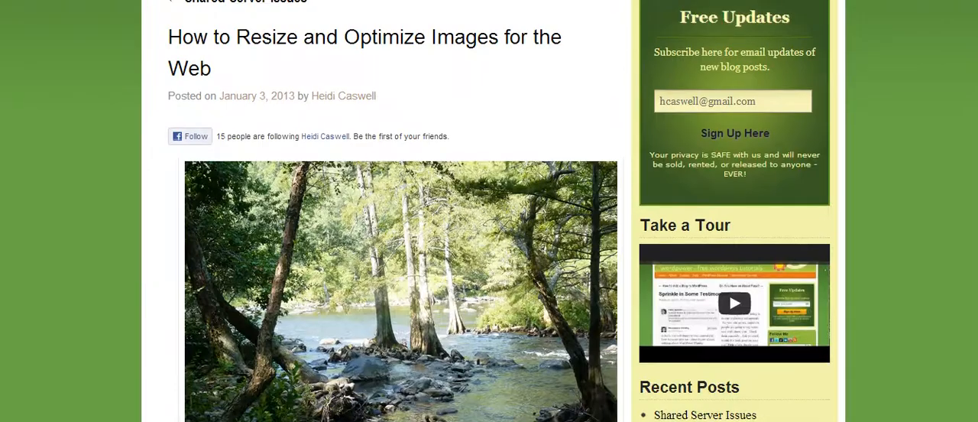
scroll(497, 211, "up", 4)
scroll(496, 211, "down", 3)
scroll(496, 211, "down", 4)
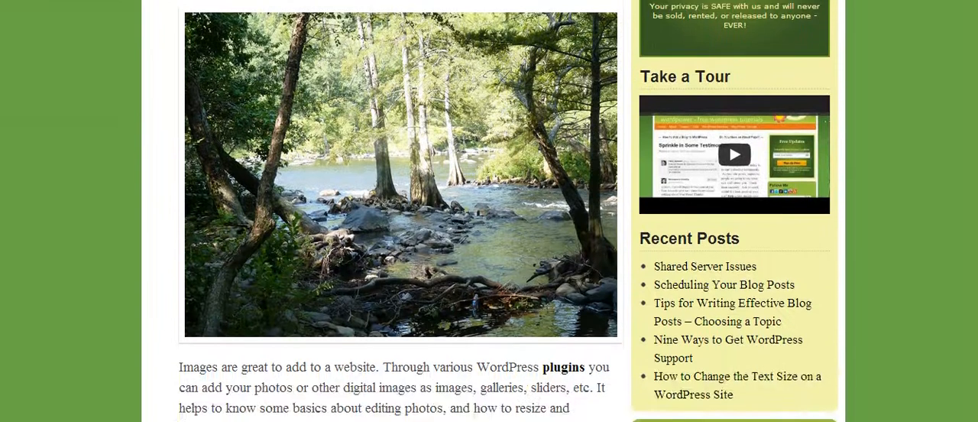
scroll(497, 210, "up", 1)
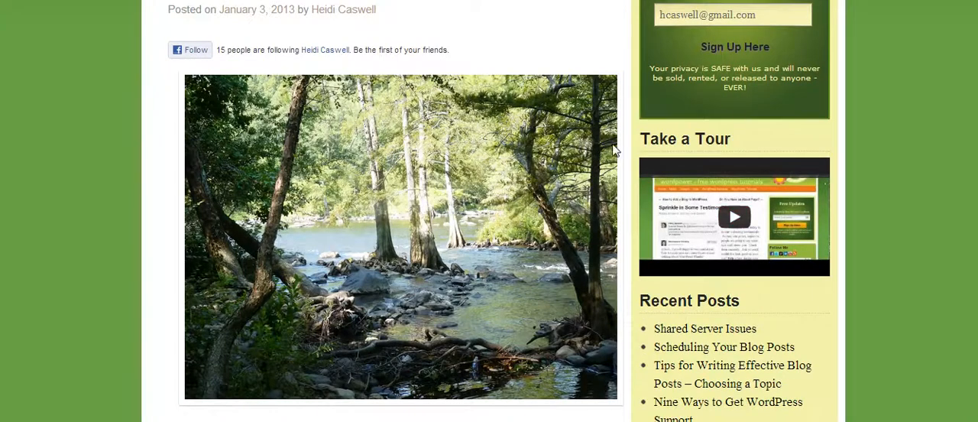
scroll(880, 99, "down", 6)
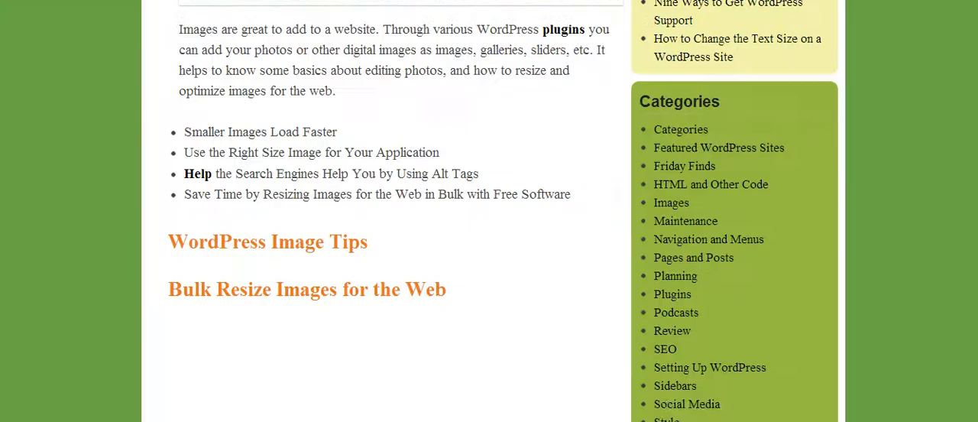
scroll(493, 211, "up", 8)
scroll(493, 211, "down", 4)
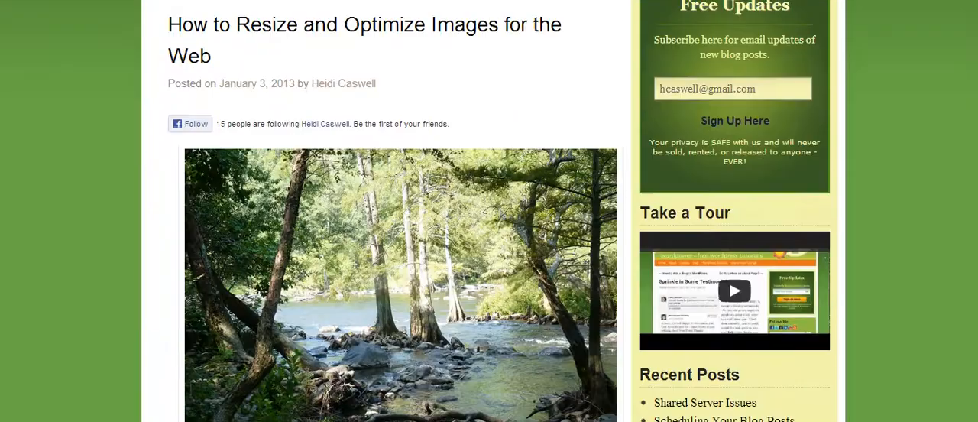
scroll(489, 211, "down", 2)
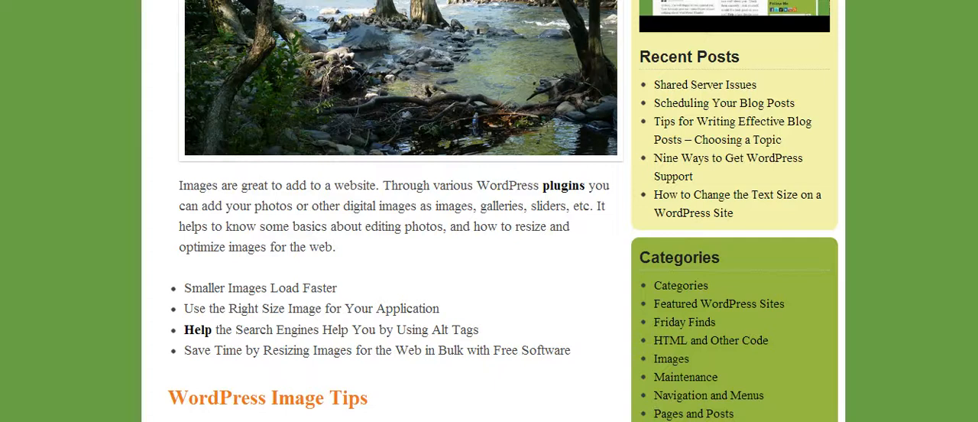
scroll(489, 211, "down", 15)
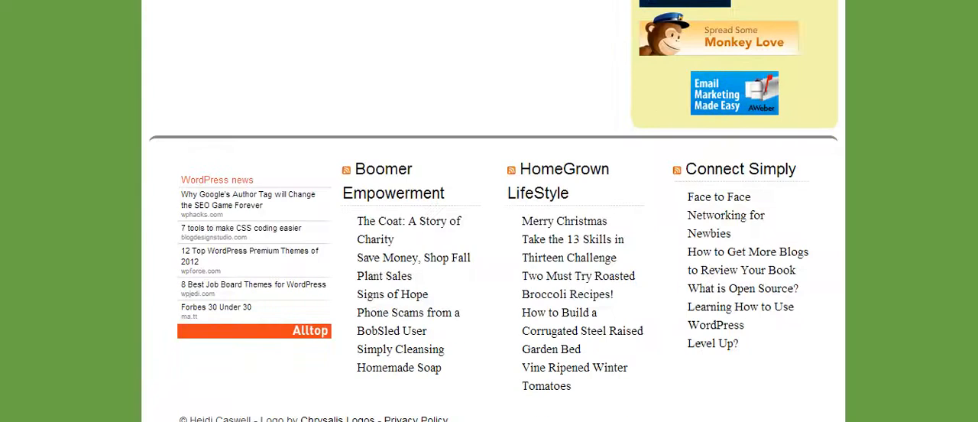
scroll(489, 211, "up", 20)
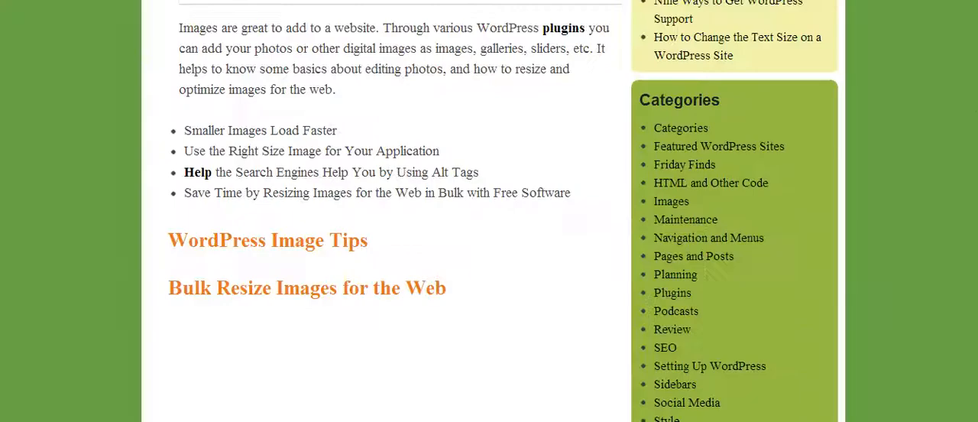
scroll(489, 210, "down", 4)
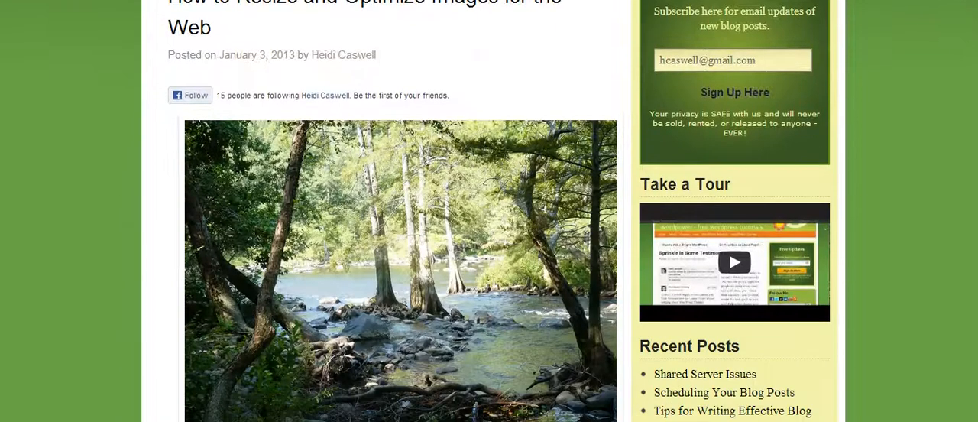
scroll(489, 211, "up", 1)
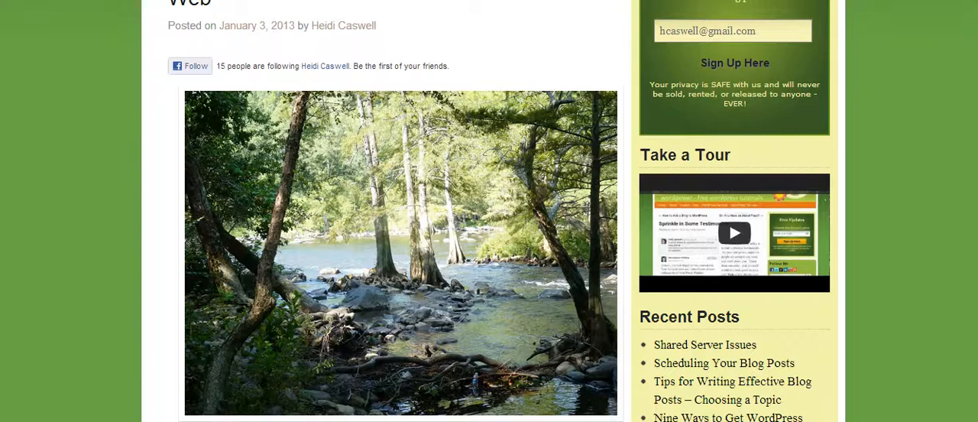
scroll(489, 210, "up", 2)
scroll(489, 210, "down", 1)
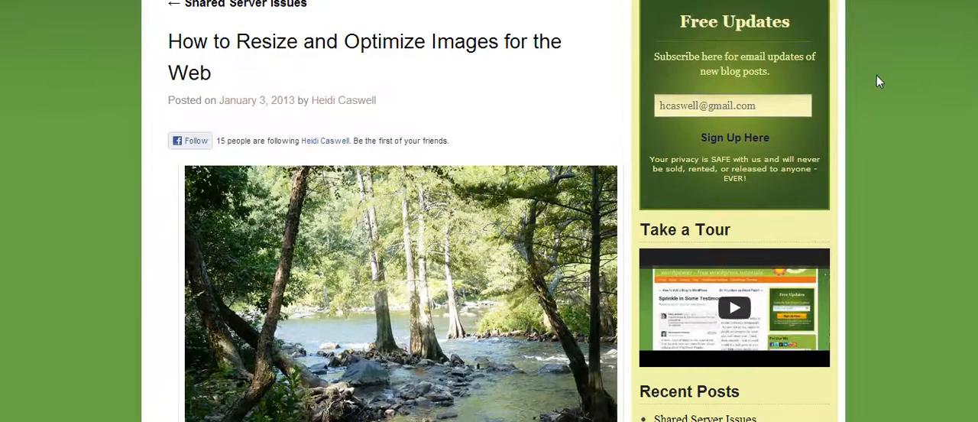
scroll(941, 157, "down", 2)
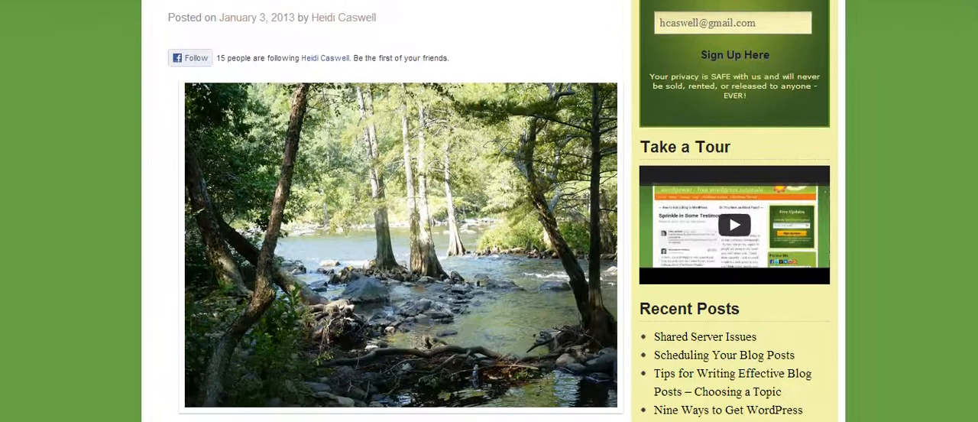